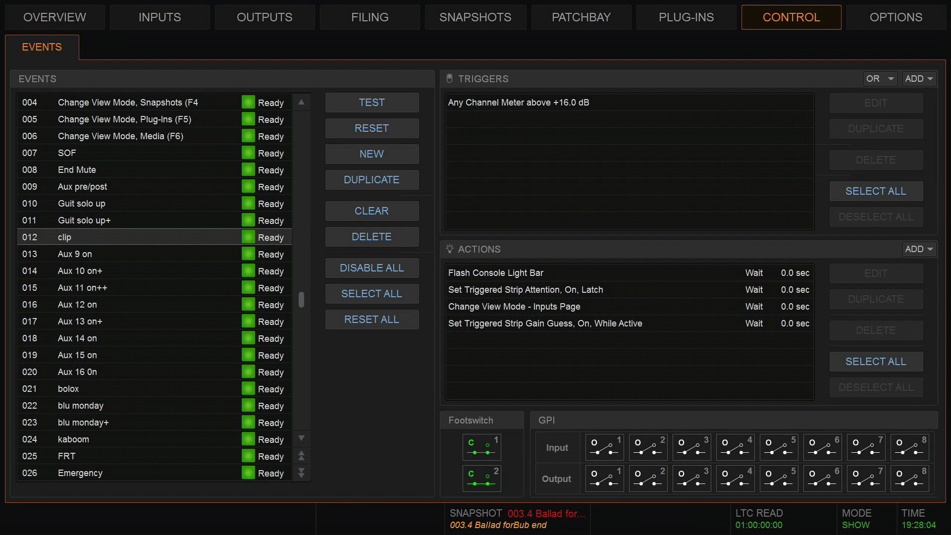
Delete the clip event's existing trigger and add an Any Channel meter trigger set to above 16 dB
left_click(629, 102)
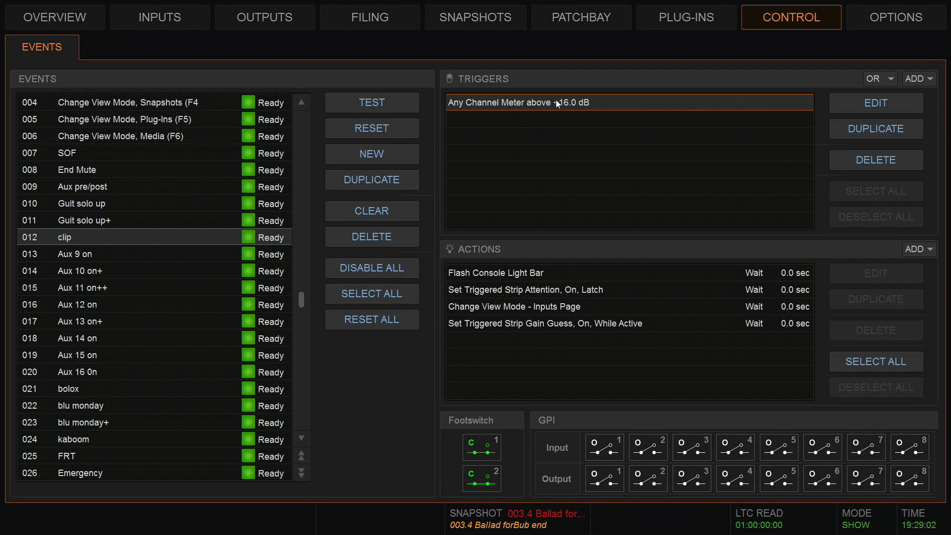
left_click(863, 157)
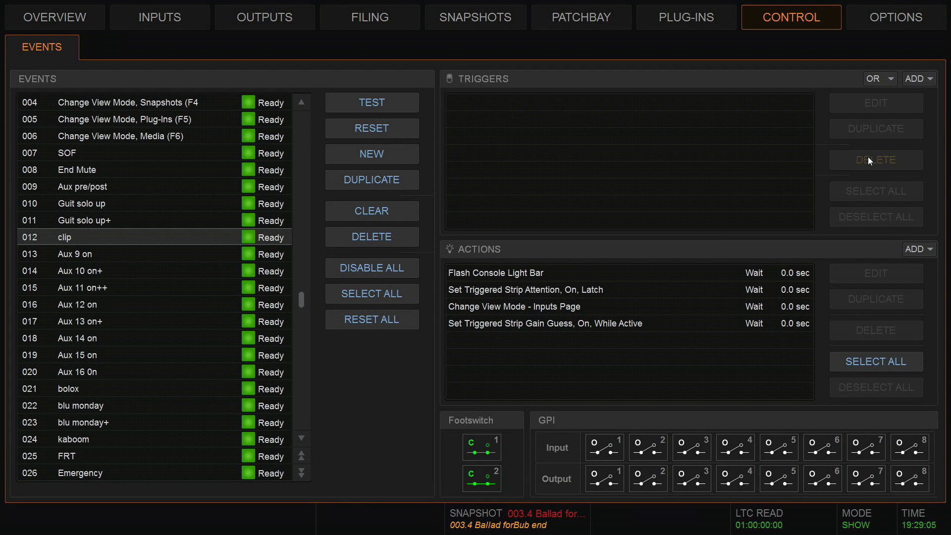
left_click(914, 82)
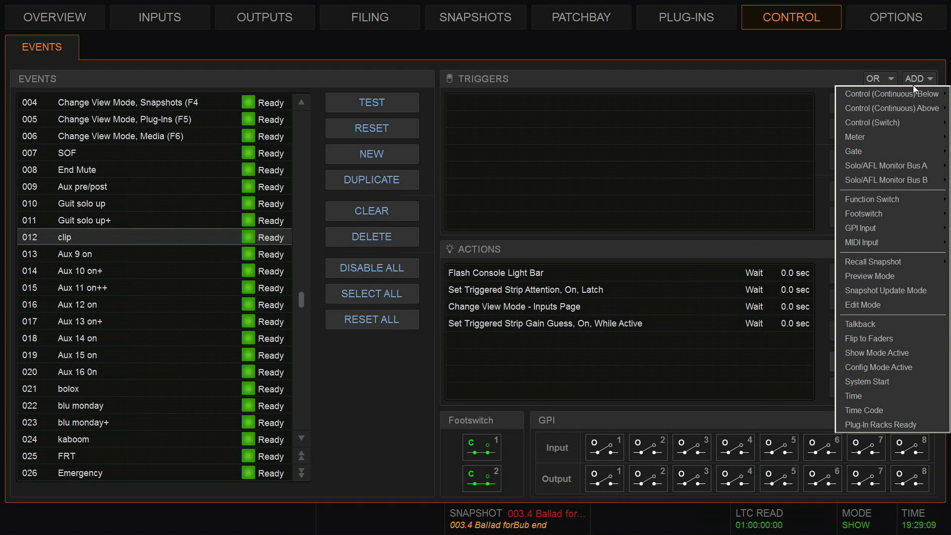
mouse_move(871, 141)
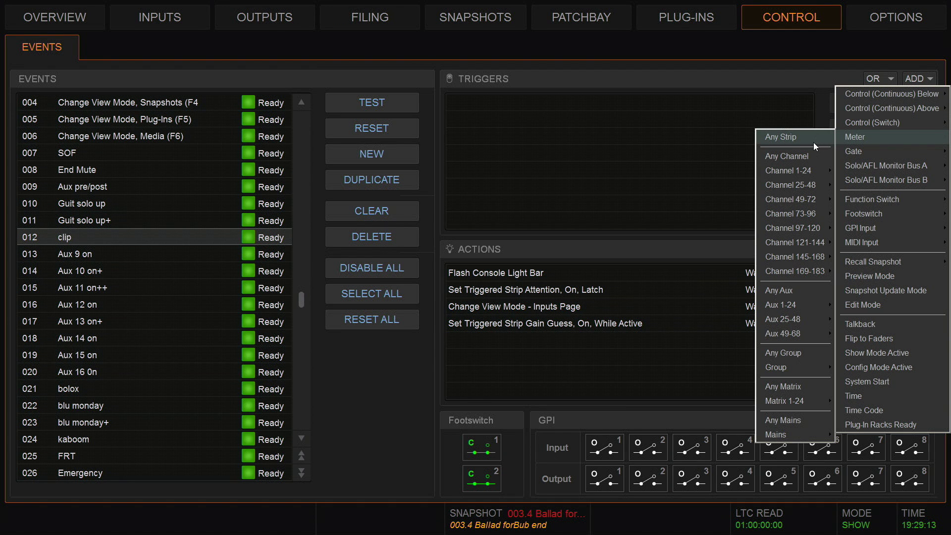
left_click(806, 155)
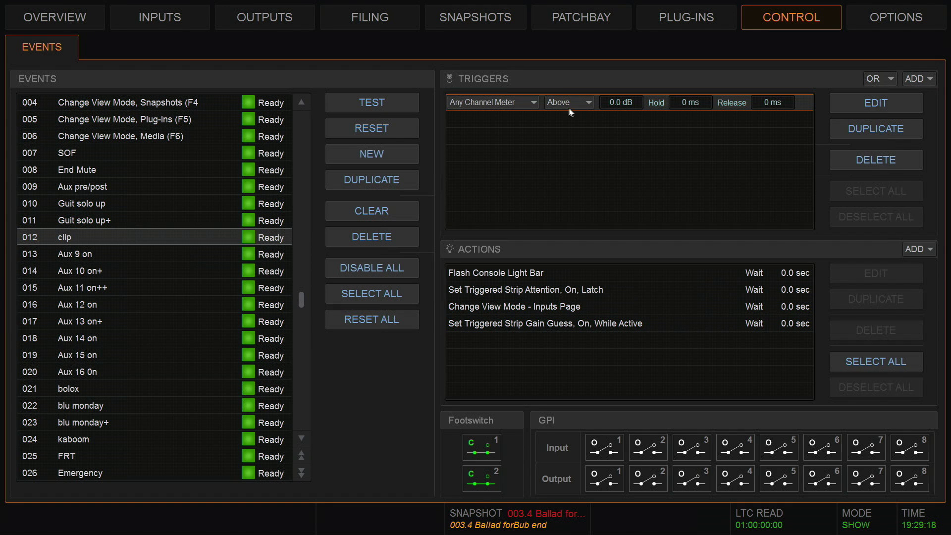
left_click(617, 102)
type("16")
key("Return")
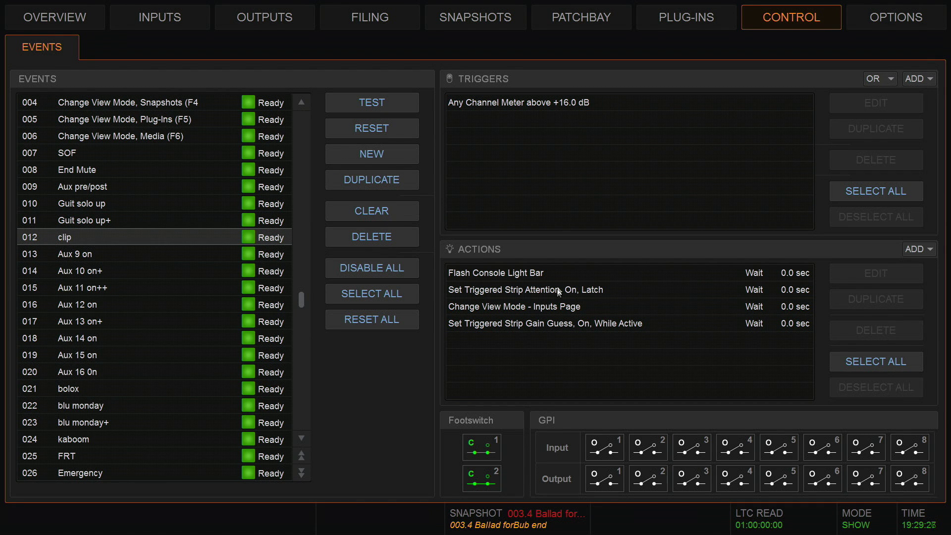
Delete the Flash Console Light Bar action from the clip event and add it again
left_click(518, 274)
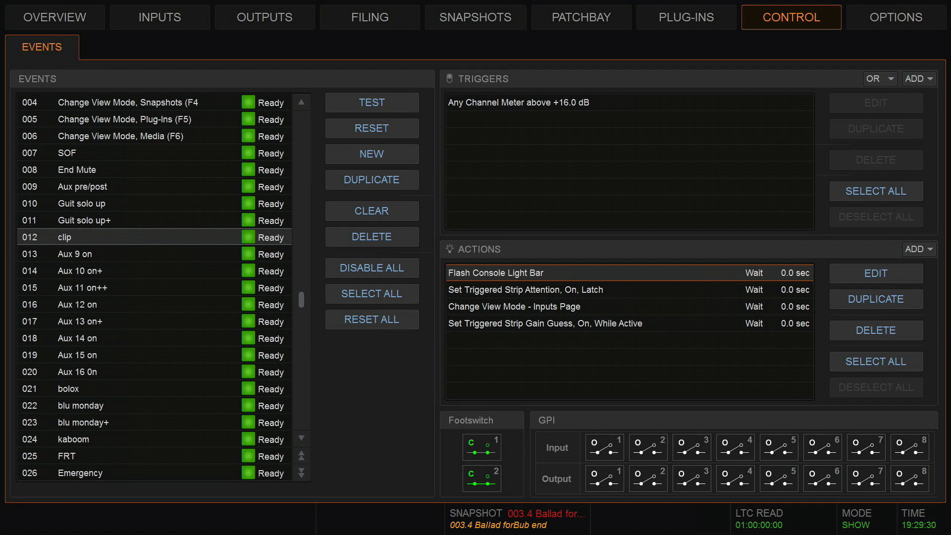
left_click(865, 335)
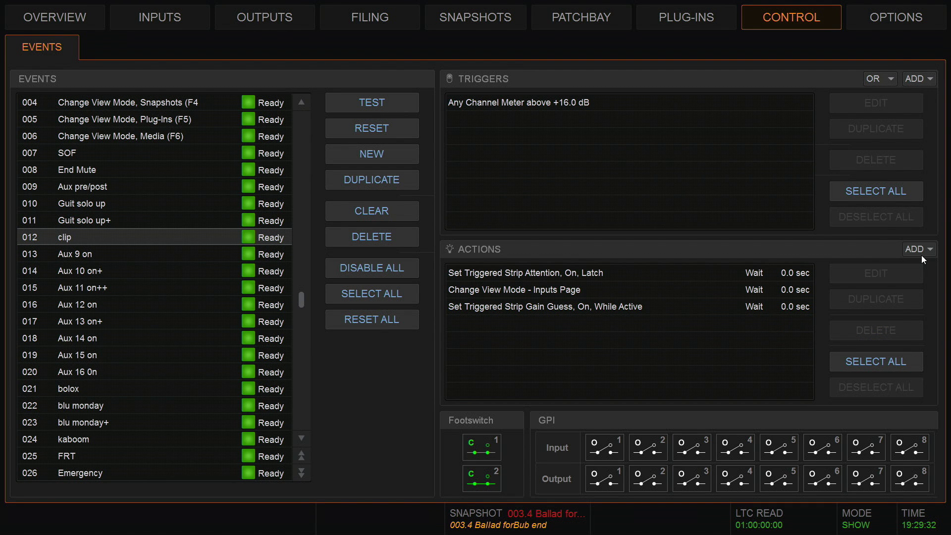
left_click(924, 251)
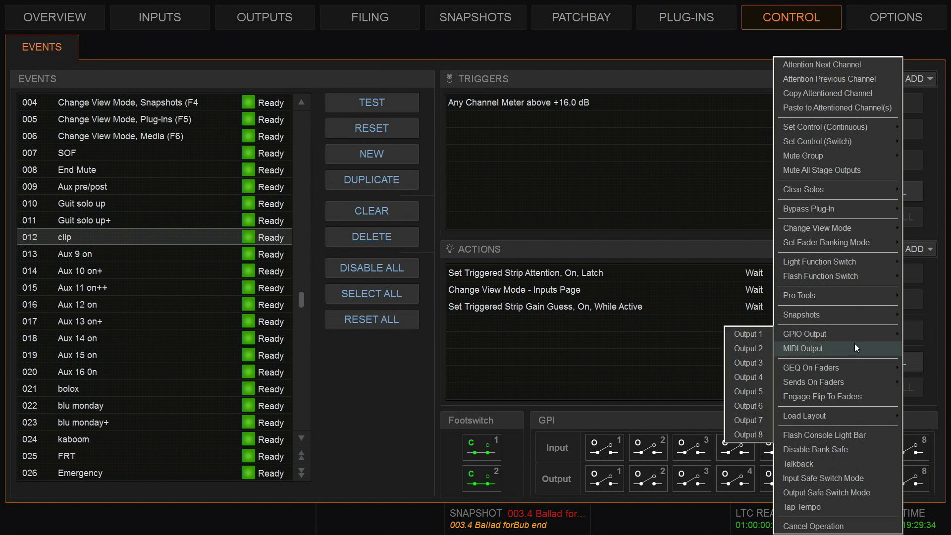
mouse_move(847, 367)
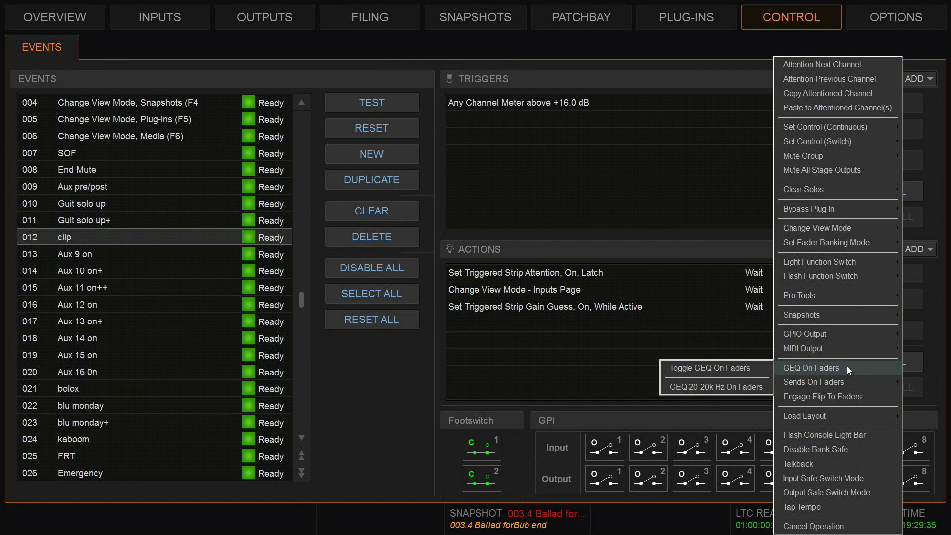
left_click(840, 436)
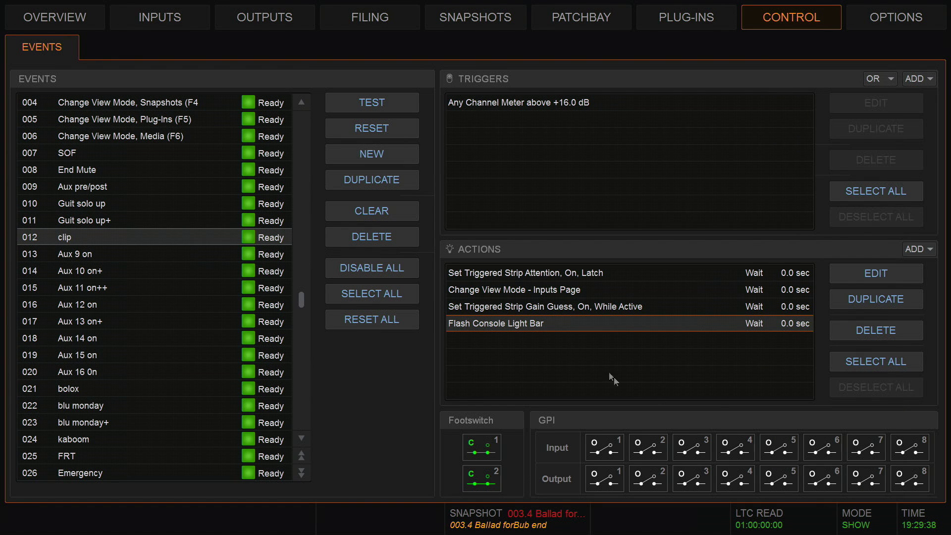
Replace the Triggered Strip Attention action with a new Triggered Strip switch control action set to Attention
left_click(552, 272)
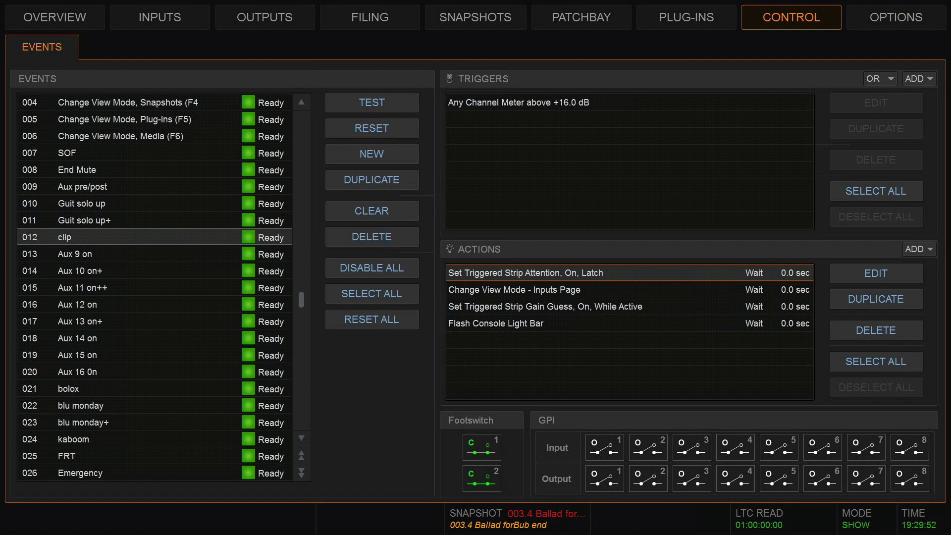
left_click(864, 333)
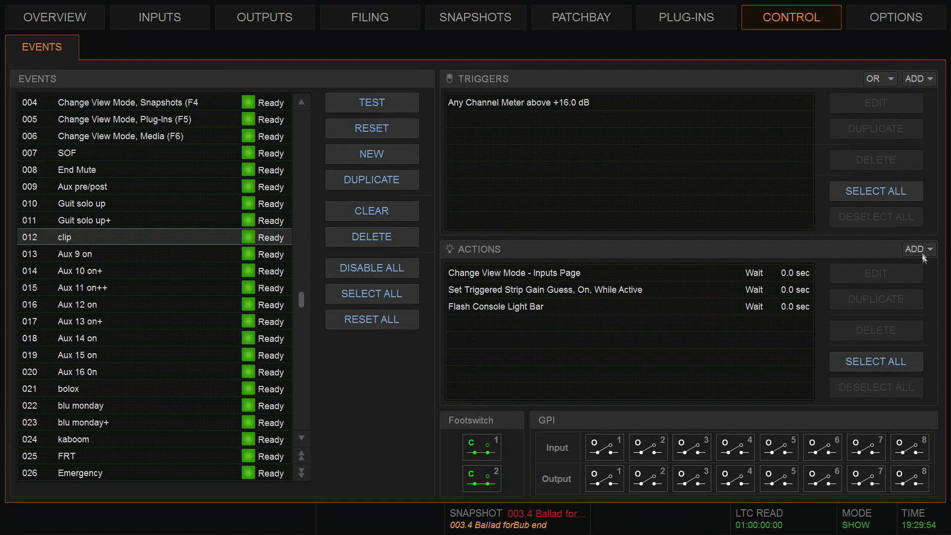
left_click(918, 248)
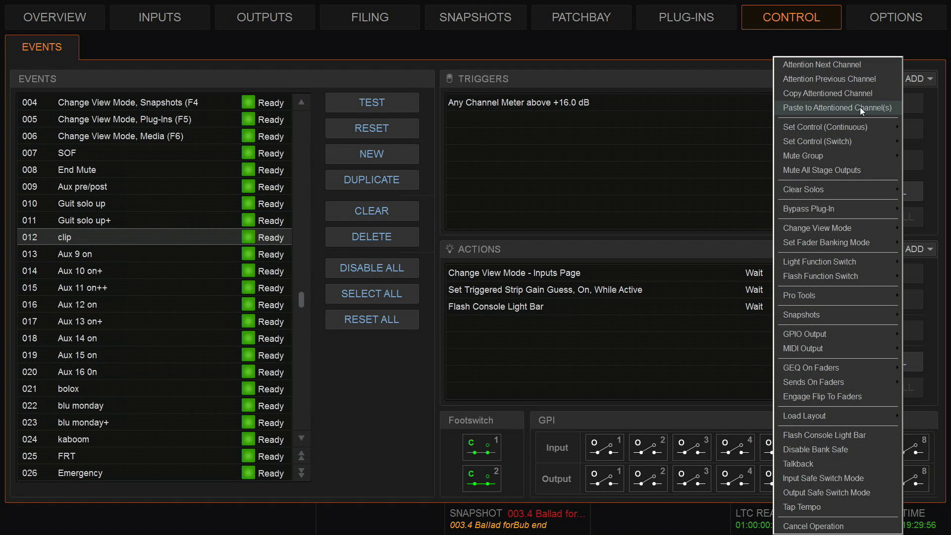
mouse_move(853, 130)
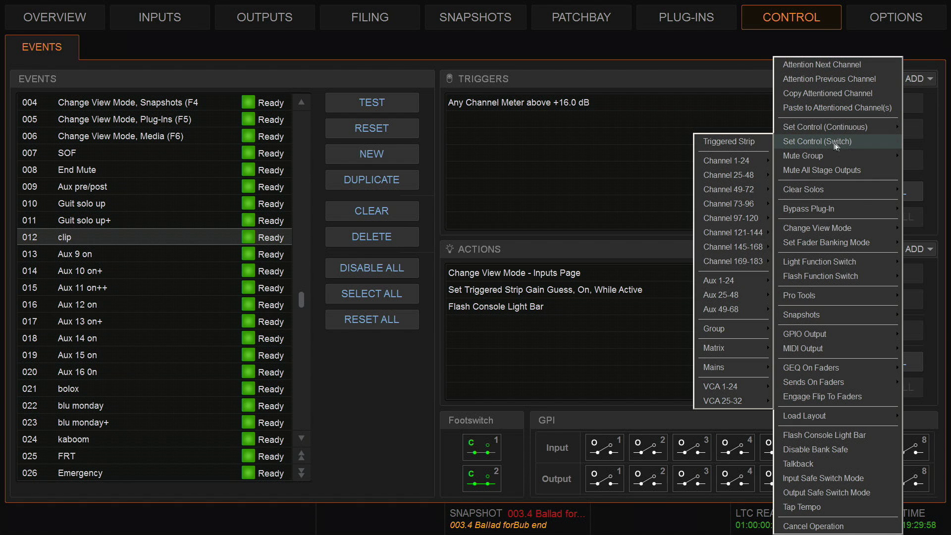
left_click(754, 141)
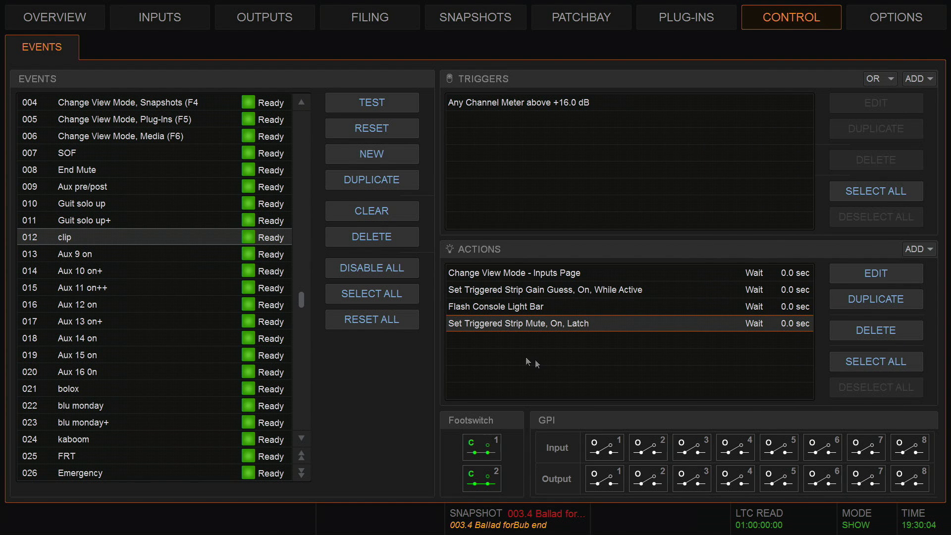
double_click(515, 322)
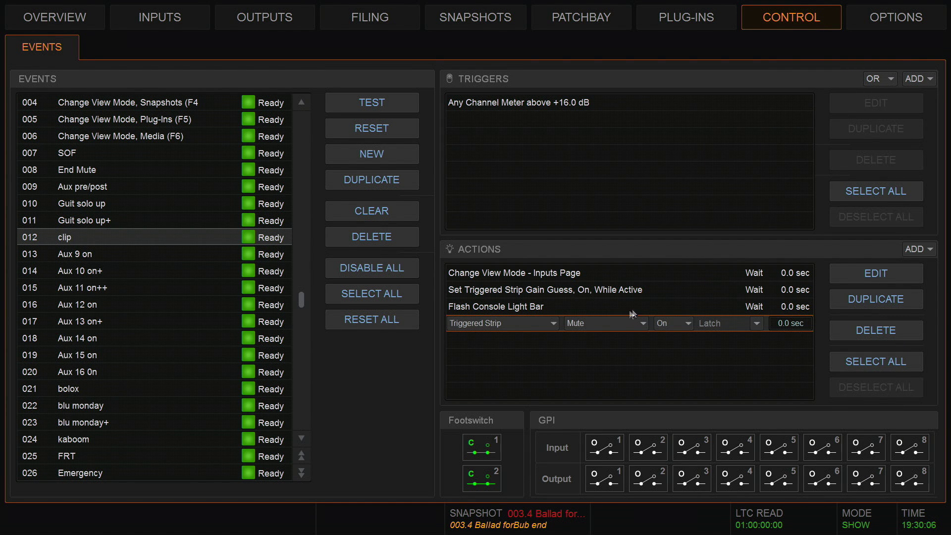
left_click(642, 324)
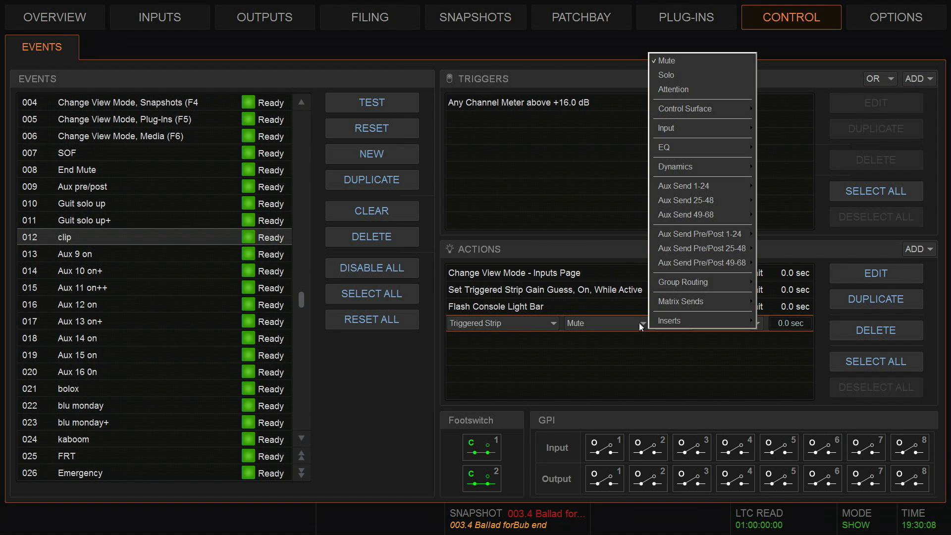
left_click(664, 91)
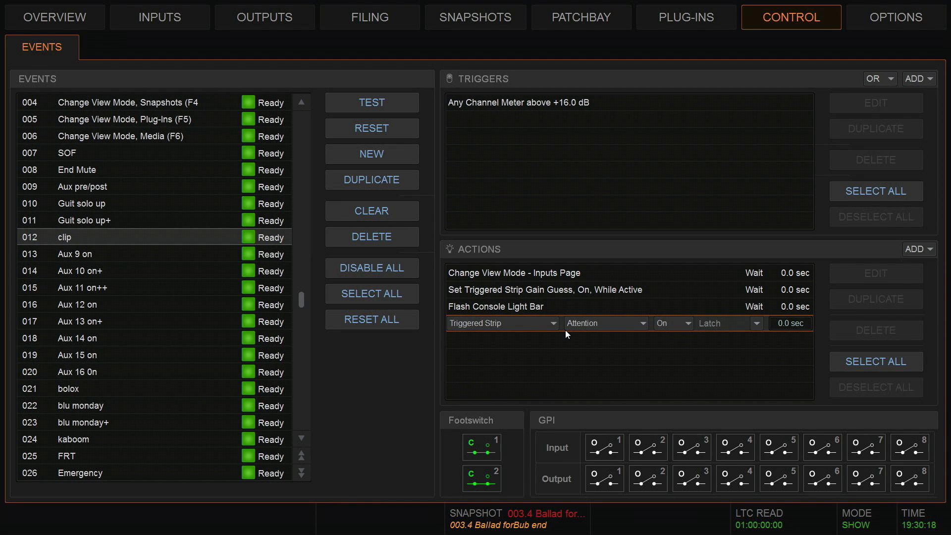
Delete the Change View Mode action from the clip event and add a new one for the Inputs Page
left_click(542, 278)
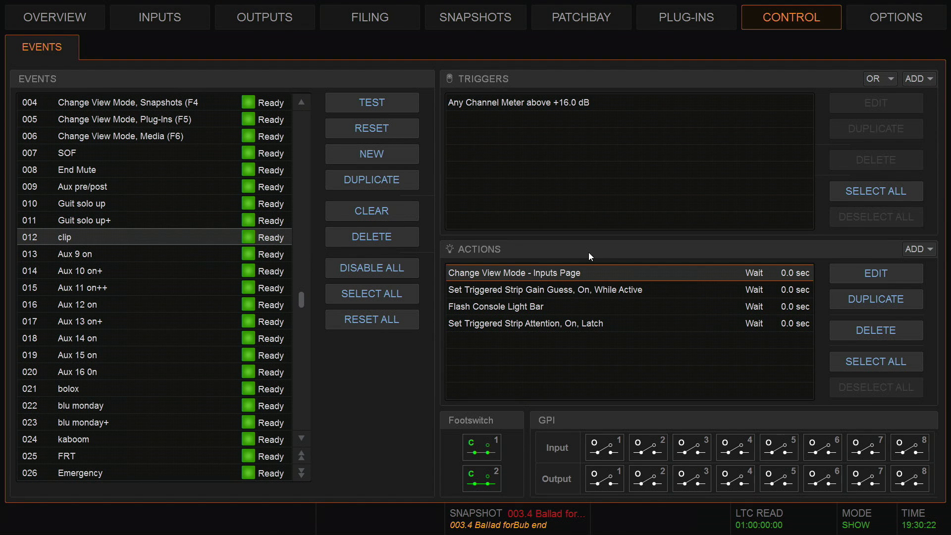
left_click(884, 330)
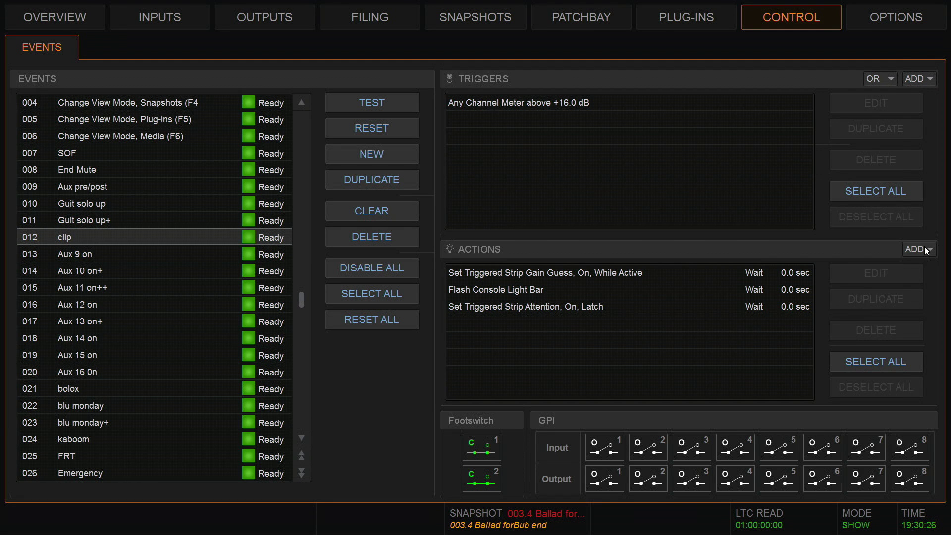
left_click(913, 249)
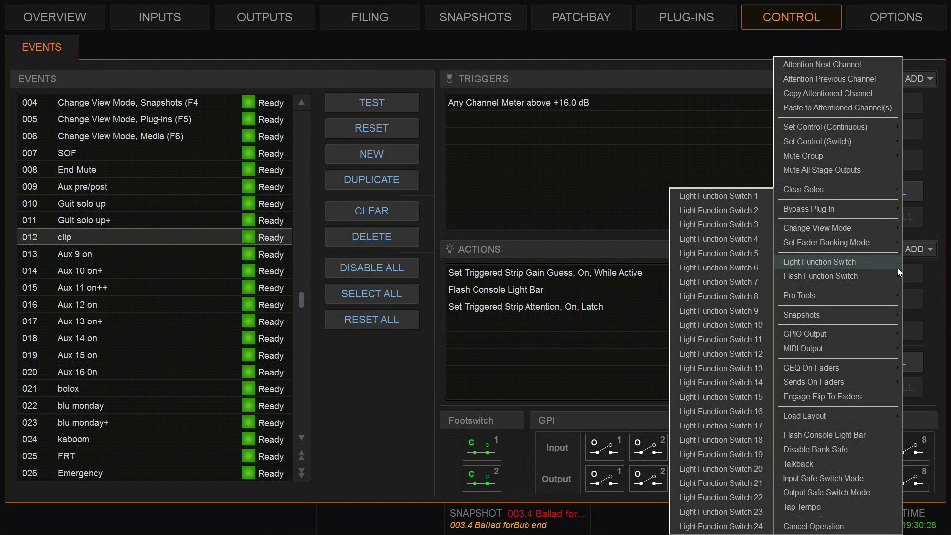
mouse_move(872, 242)
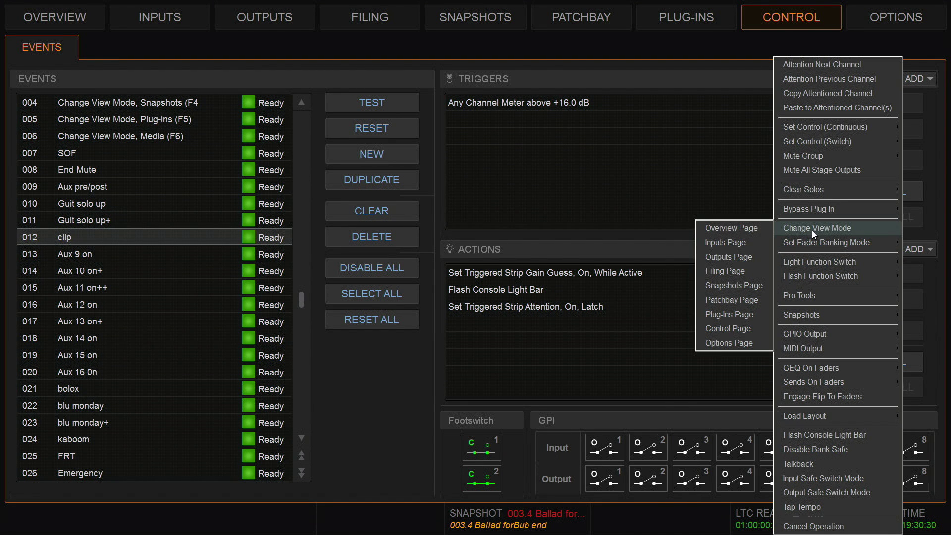
left_click(736, 243)
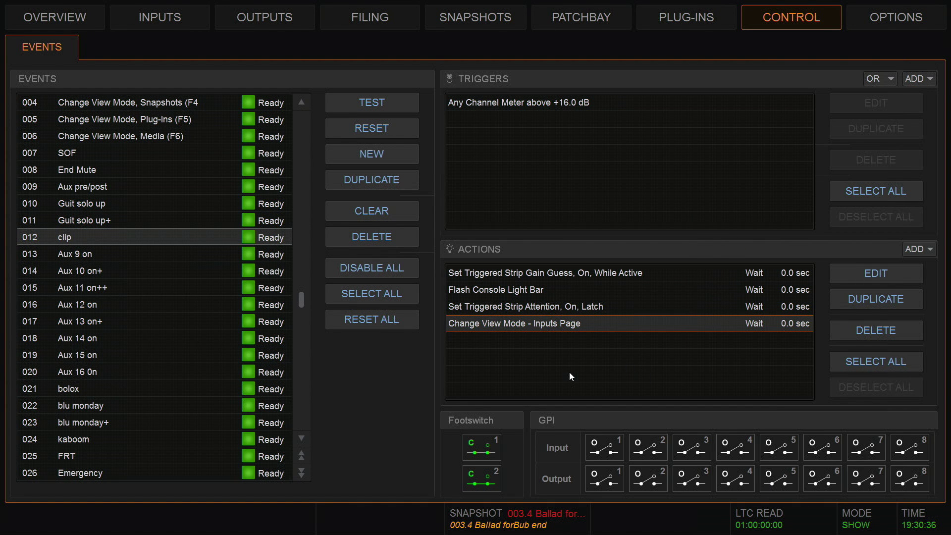
Delete the Gain Guess action and add a new switch control action for the Triggered Strip
left_click(535, 273)
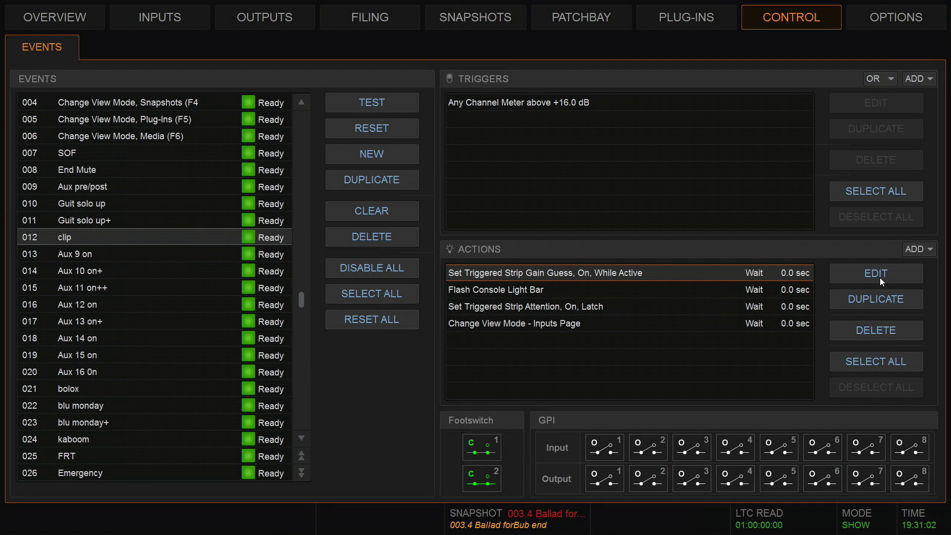
left_click(900, 328)
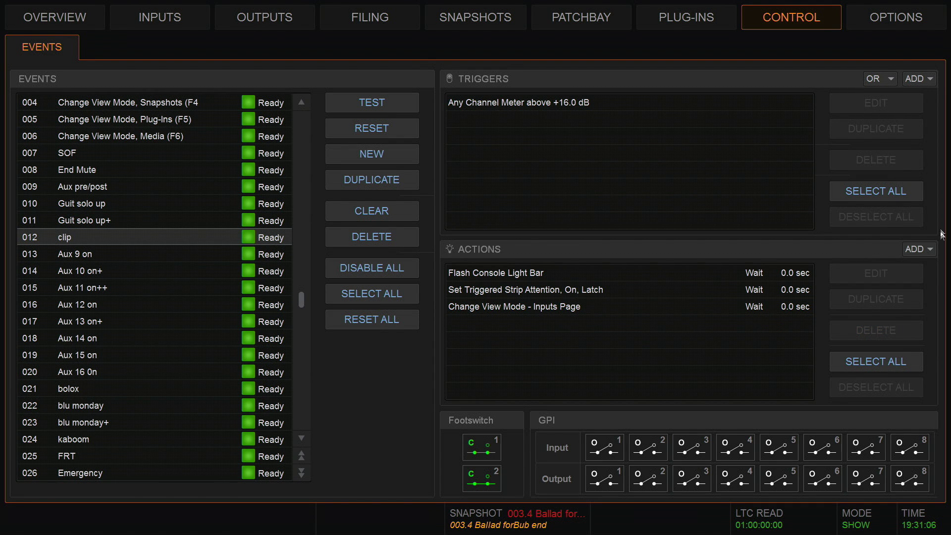
left_click(927, 253)
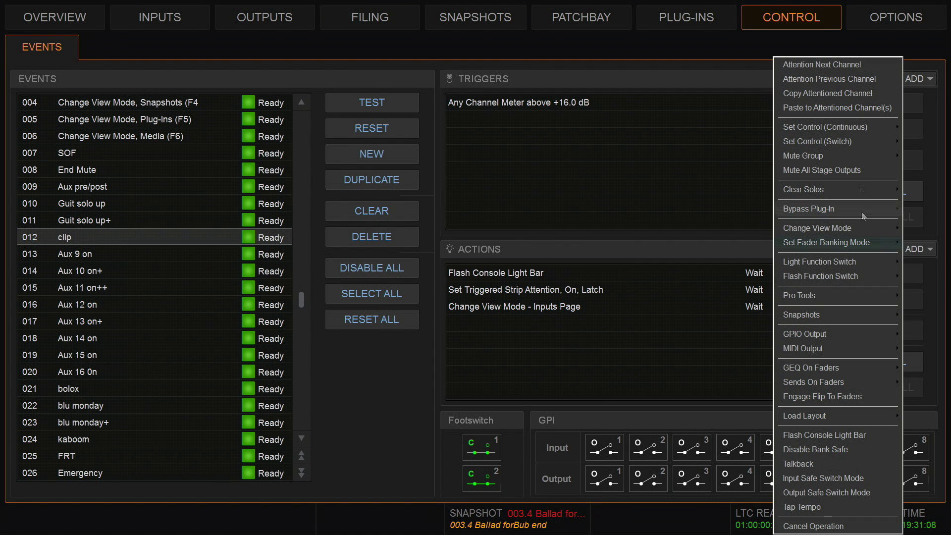
mouse_move(860, 126)
mouse_move(846, 140)
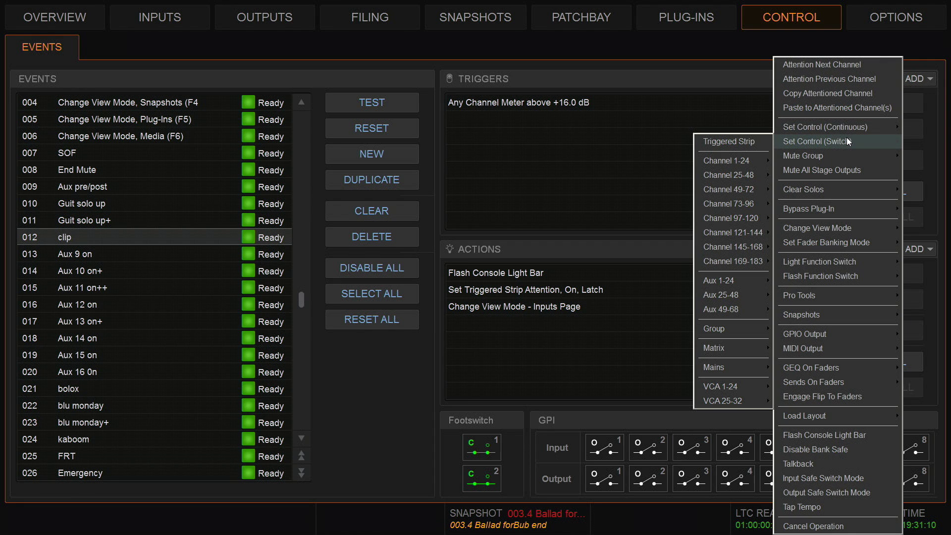
left_click(735, 142)
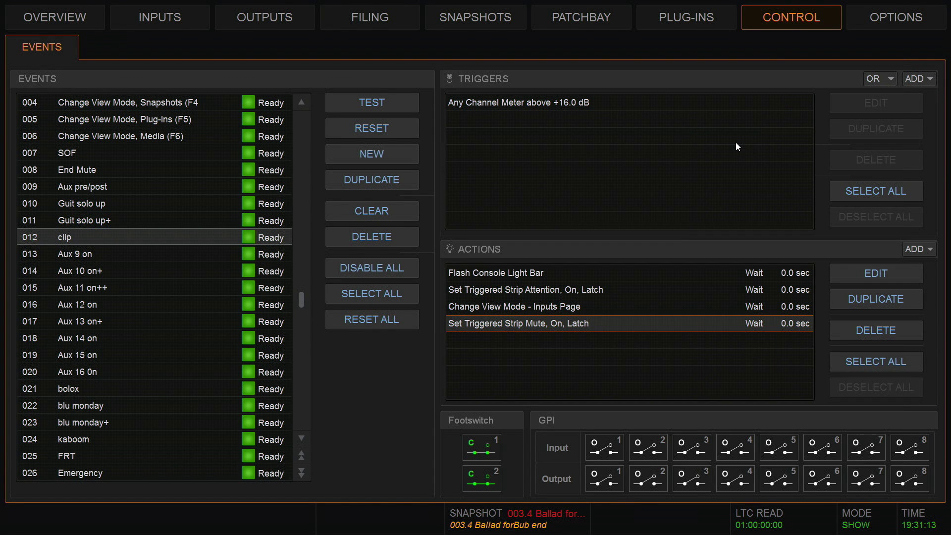
Set the new Triggered Strip action's control to the input Gain Guess and its behavior to While Active
double_click(545, 325)
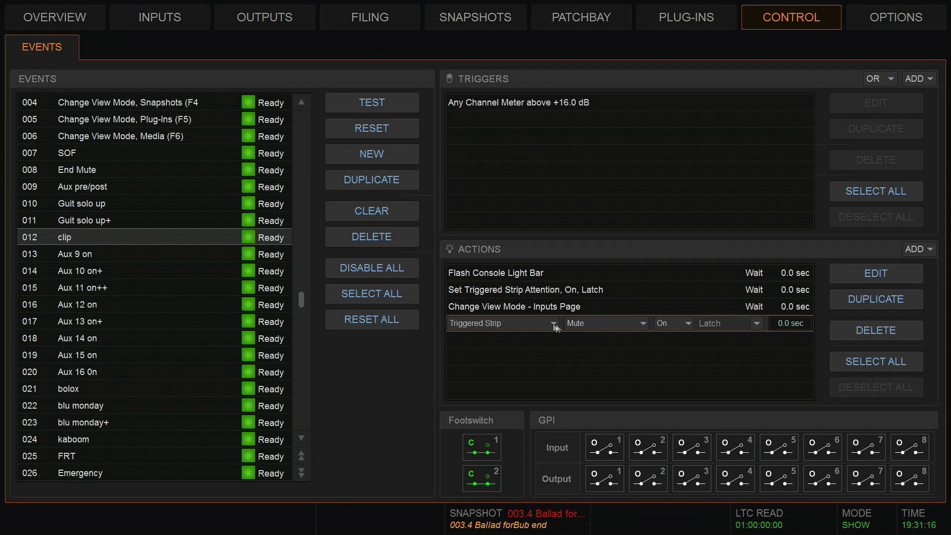
left_click(633, 323)
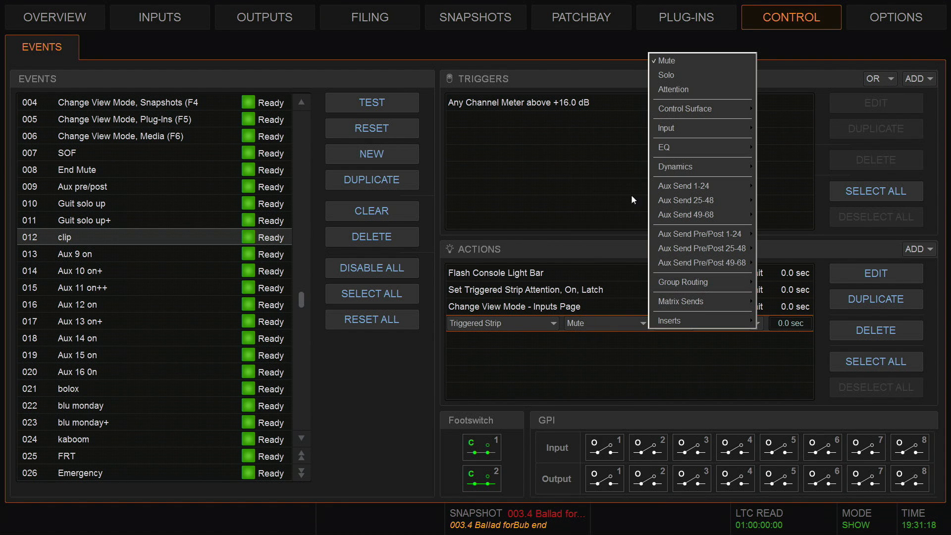
mouse_move(661, 128)
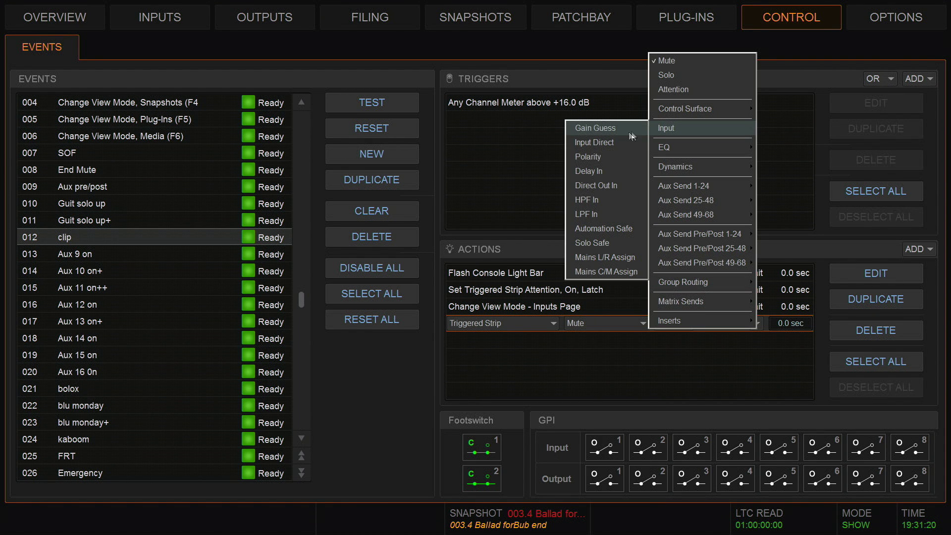
left_click(610, 129)
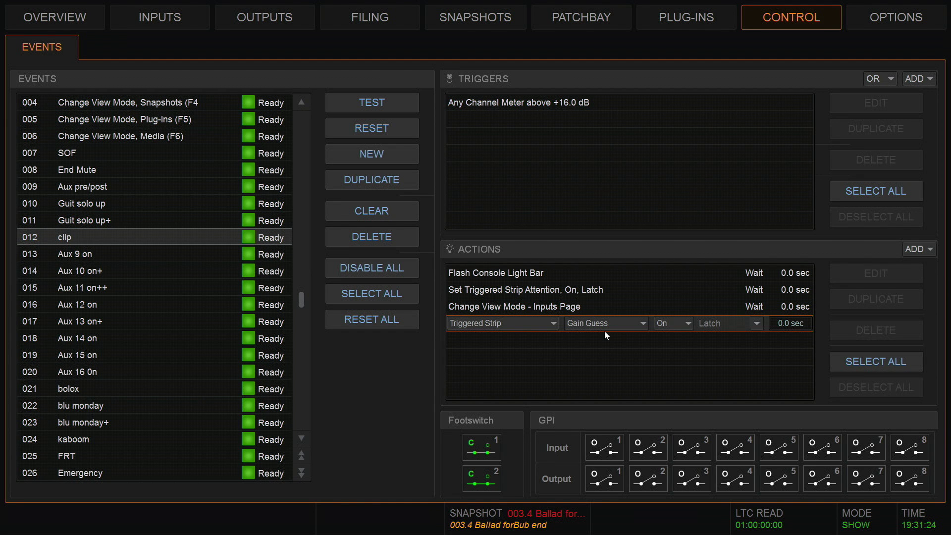
left_click(756, 323)
left_click(785, 355)
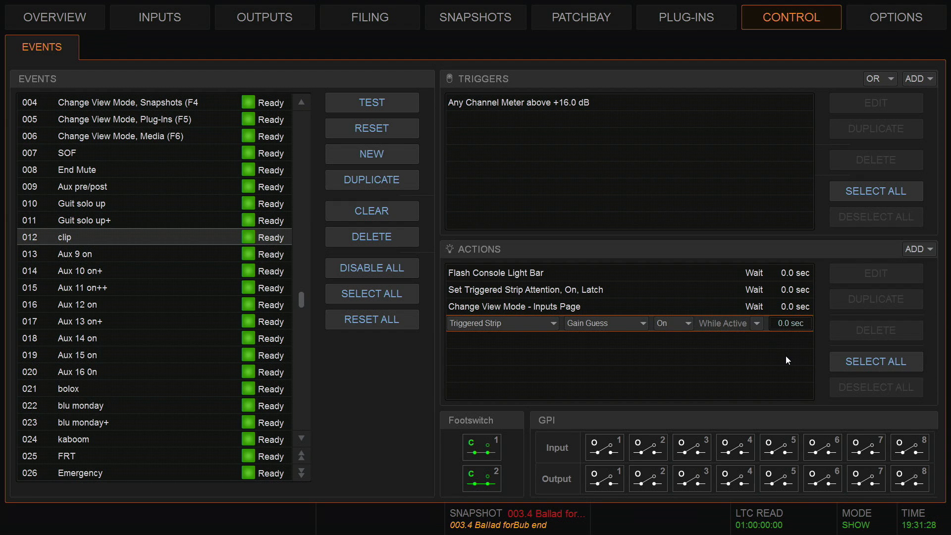